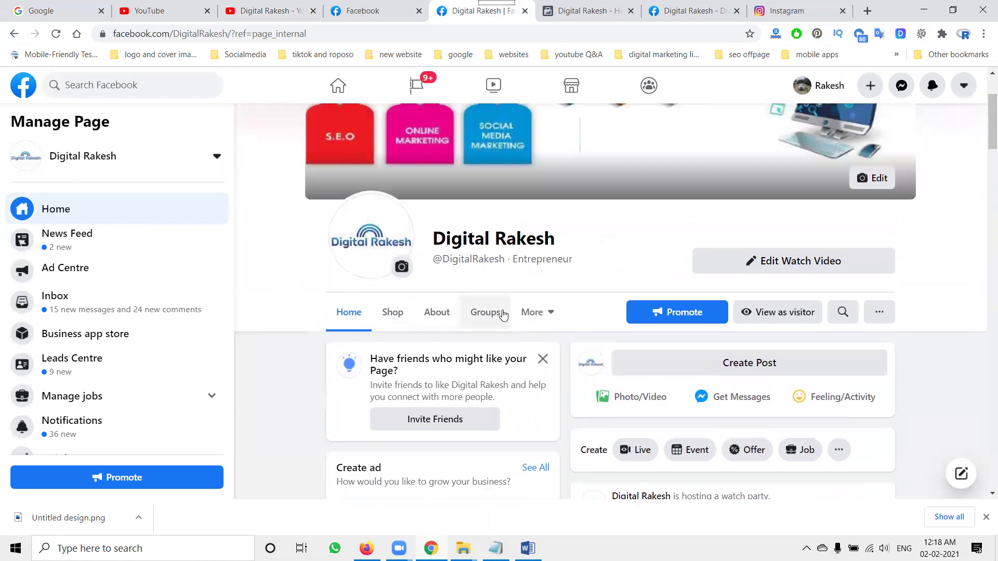
- Open the Digital Rakesh Page's Groups section, showing its one linked group
{"action": "left_click", "coordinate": [502, 313]}
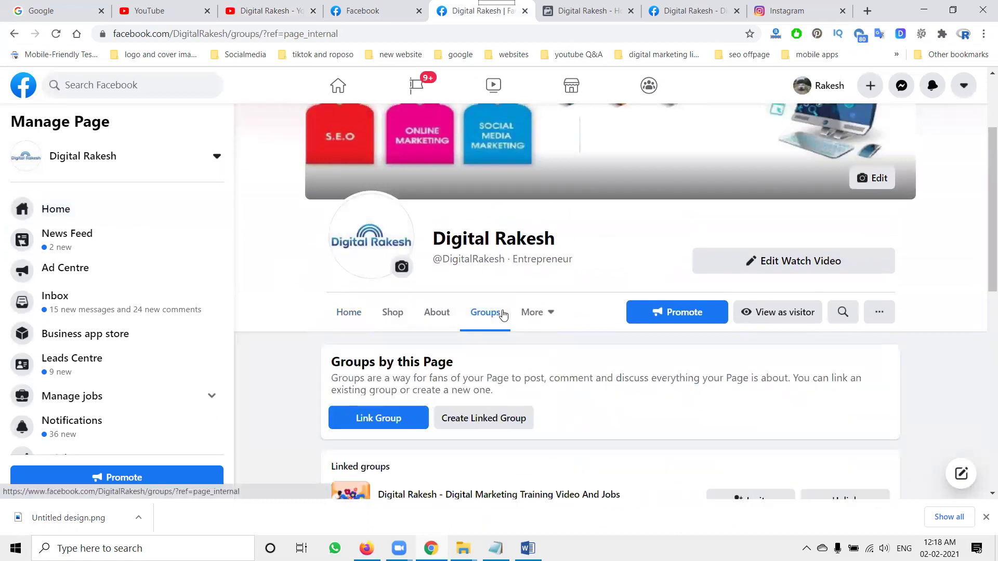
- Browse the groups available to link to the Page, then close the list without linking any
{"action": "scroll", "coordinate": [489, 270], "scroll_direction": "down", "scroll_amount": 3}
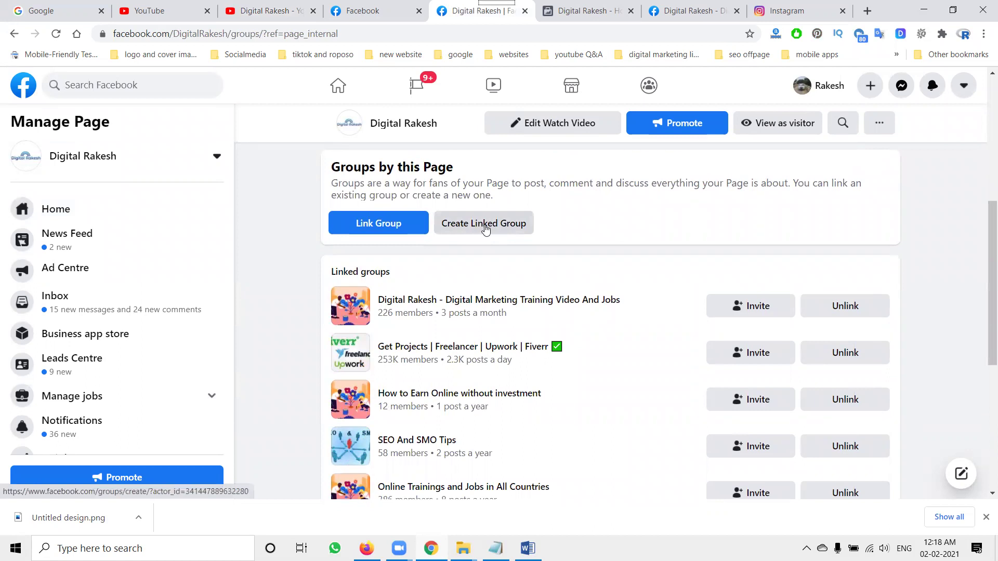
{"action": "left_click", "coordinate": [395, 227]}
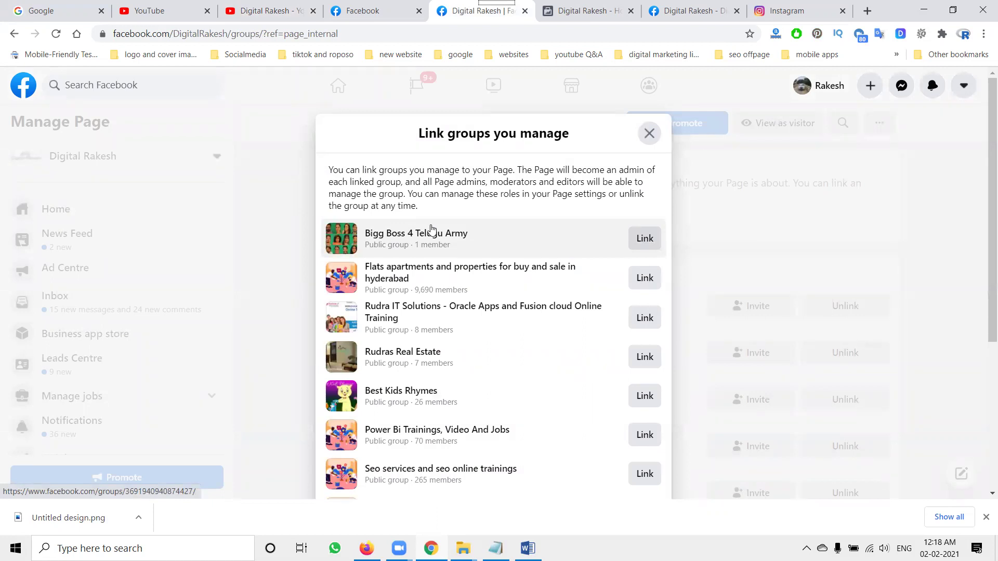
{"action": "scroll", "coordinate": [544, 265], "scroll_direction": "down", "scroll_amount": 4}
{"action": "scroll", "coordinate": [545, 266], "scroll_direction": "up", "scroll_amount": 3}
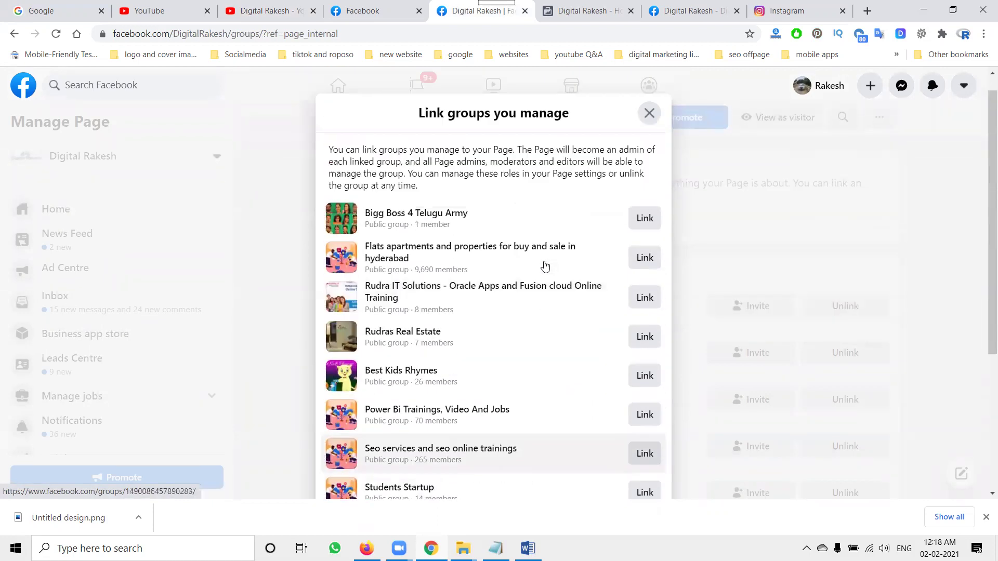
{"action": "left_click", "coordinate": [649, 115]}
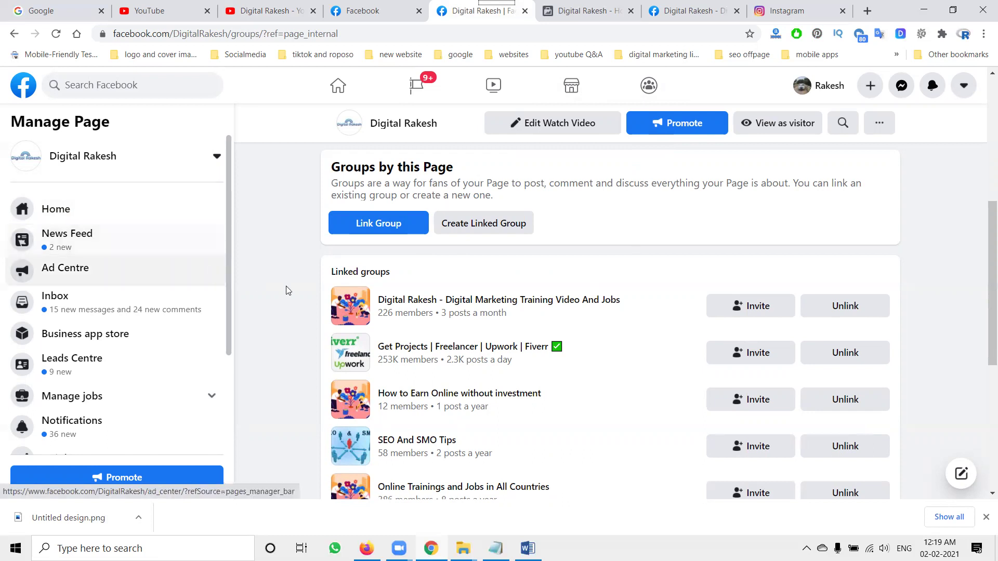
- Go to the Page settings under More and view the connected Instagram professional account
{"action": "scroll", "coordinate": [354, 290], "scroll_direction": "up", "scroll_amount": 4}
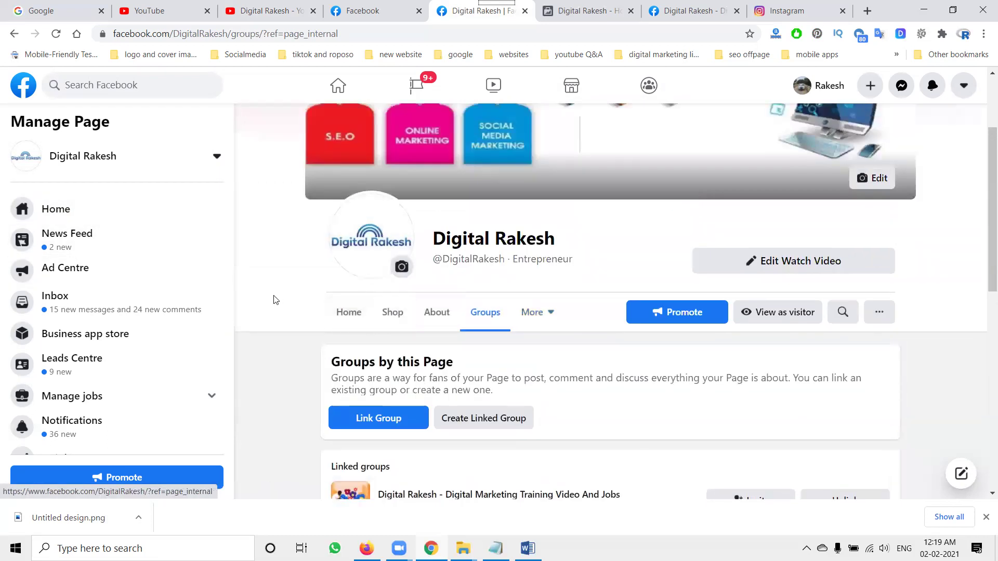
{"action": "left_click", "coordinate": [538, 321]}
{"action": "scroll", "coordinate": [550, 440], "scroll_direction": "down", "scroll_amount": 2}
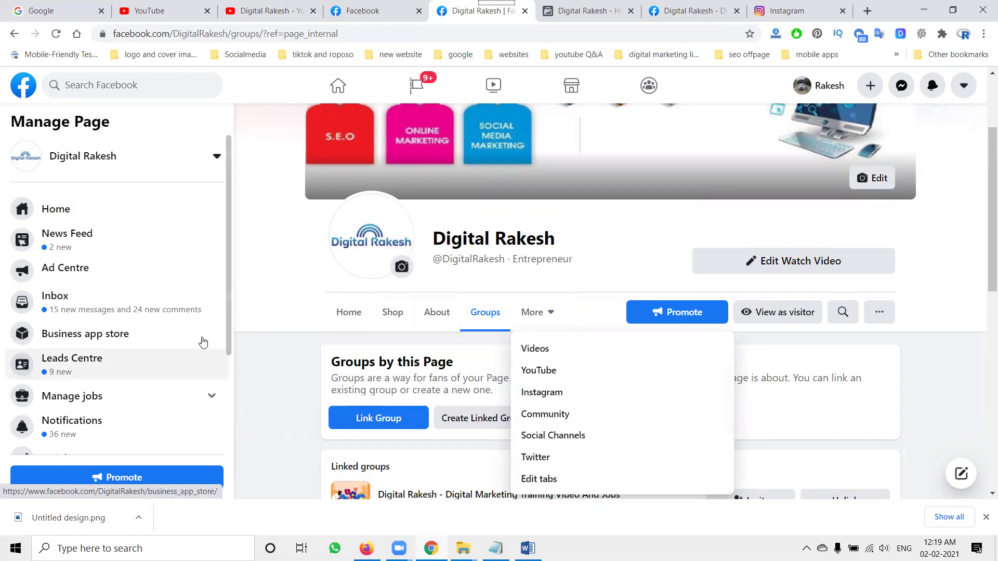
{"action": "scroll", "coordinate": [201, 341], "scroll_direction": "down", "scroll_amount": 3}
{"action": "left_click", "coordinate": [71, 441]}
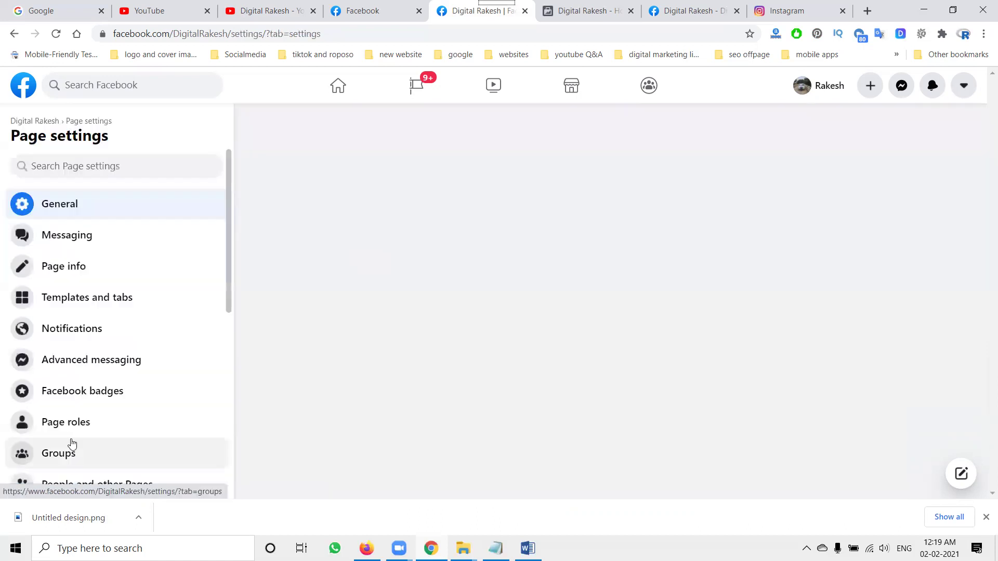
{"action": "scroll", "coordinate": [78, 401], "scroll_direction": "down", "scroll_amount": 3}
{"action": "scroll", "coordinate": [81, 408], "scroll_direction": "down", "scroll_amount": 1}
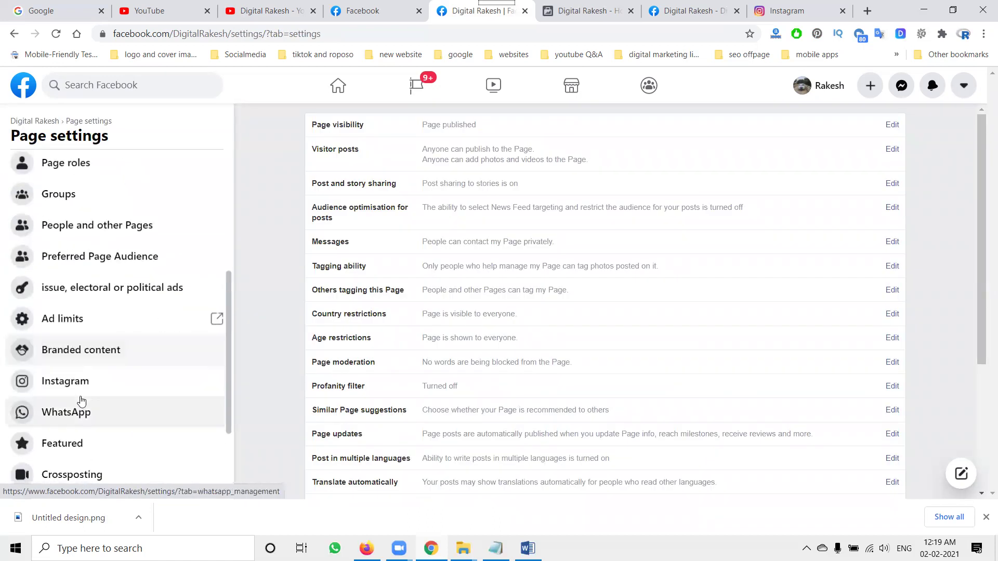
{"action": "left_click", "coordinate": [81, 396]}
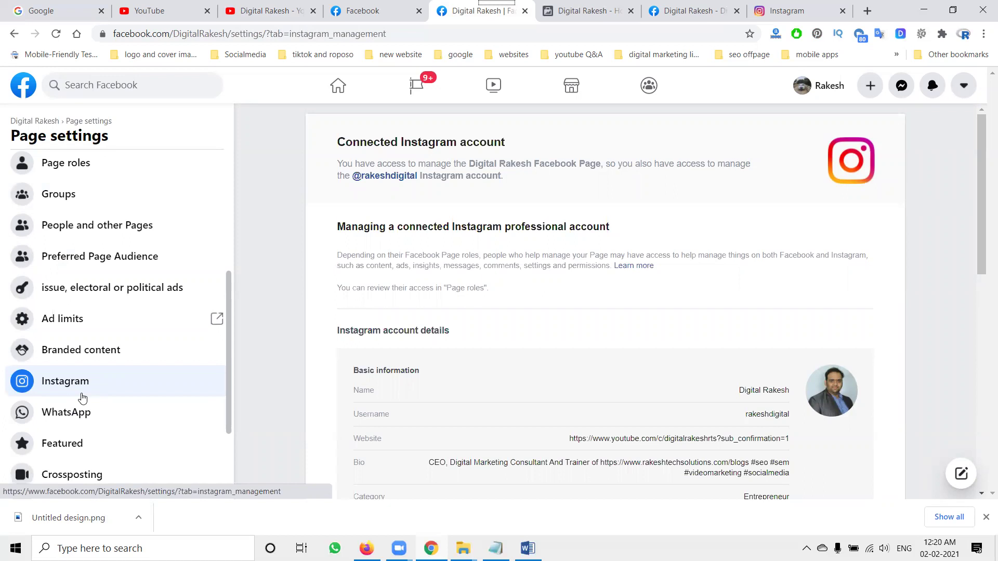
- Review the Instagram account's website, bio and category, then return to the Digital Rakesh Page
{"action": "scroll", "coordinate": [279, 343], "scroll_direction": "down", "scroll_amount": 1}
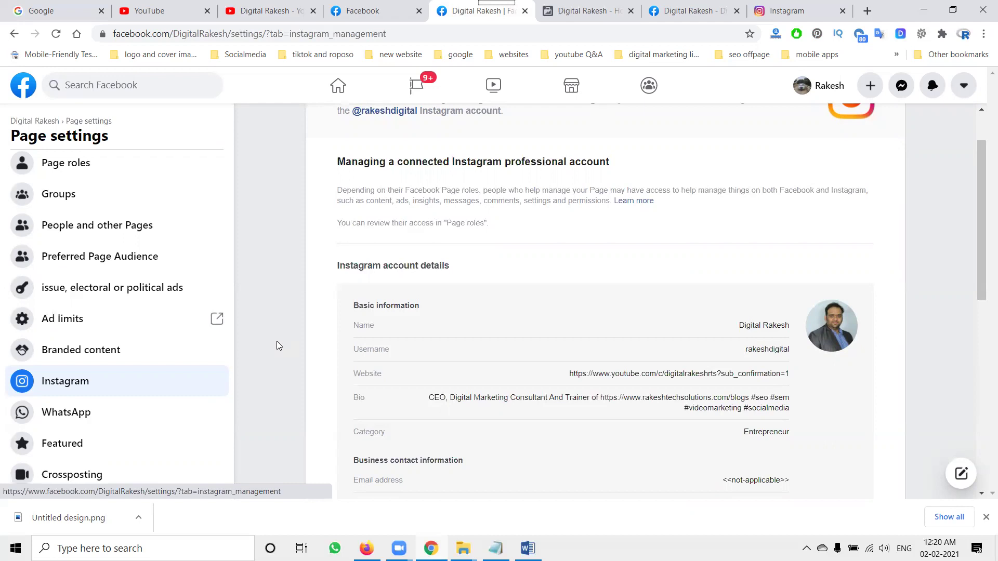
{"action": "scroll", "coordinate": [112, 379], "scroll_direction": "down", "scroll_amount": 3}
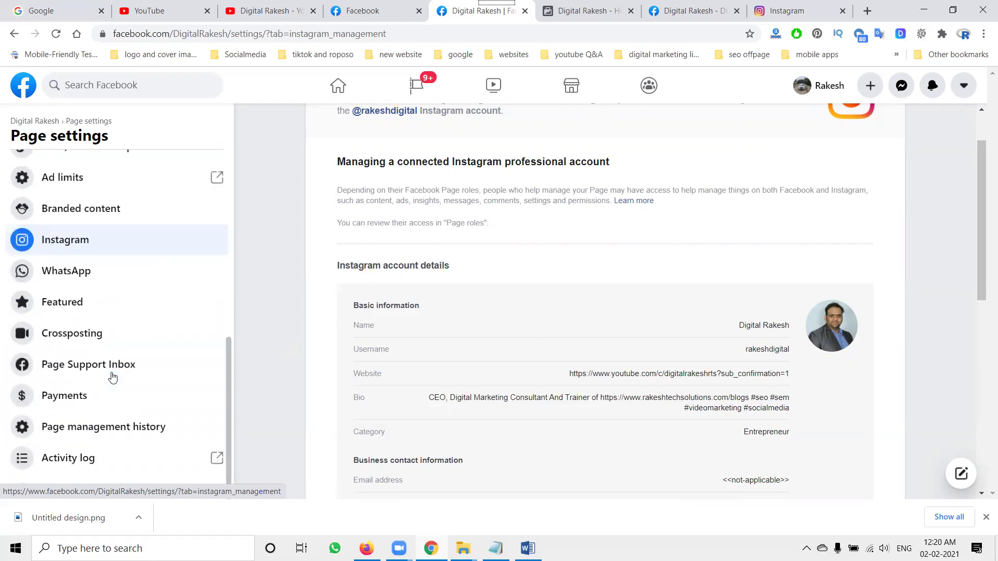
{"action": "scroll", "coordinate": [104, 372], "scroll_direction": "up", "scroll_amount": 5}
{"action": "left_click", "coordinate": [34, 121]}
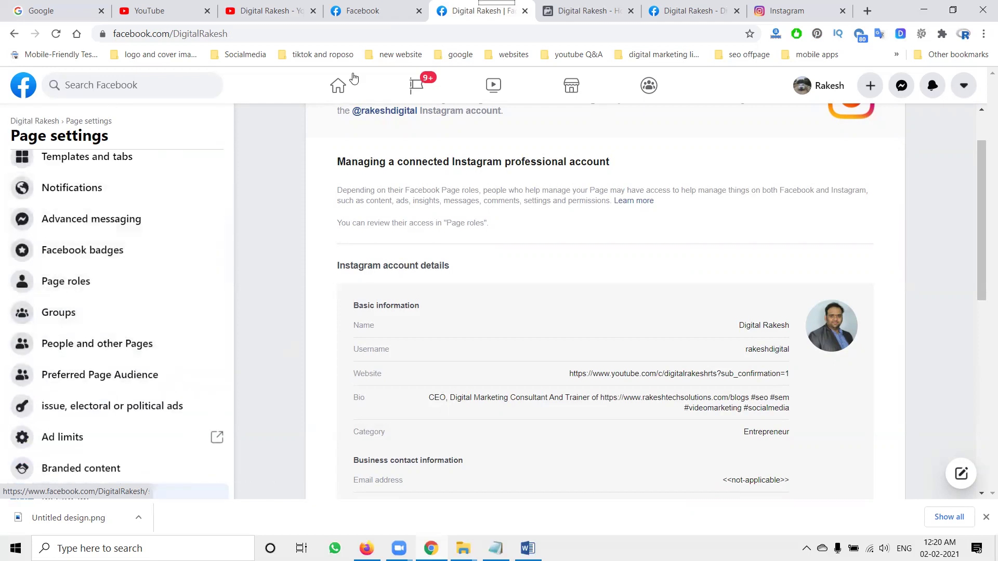
- Switch to the business-layout Page and highlight 'DigitalRakesh' in its web address
{"action": "left_click", "coordinate": [541, 15]}
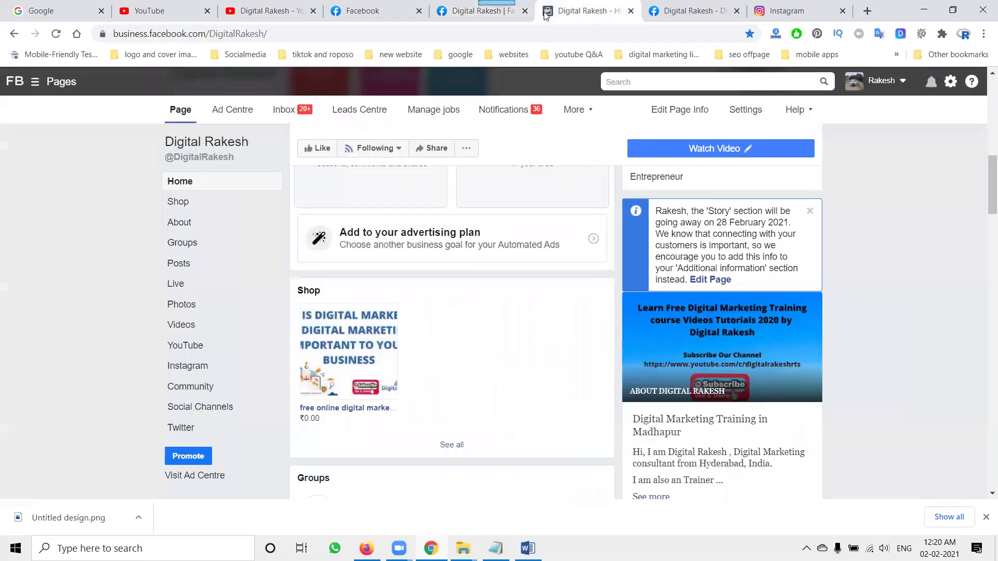
{"action": "left_click", "coordinate": [213, 33]}
{"action": "left_click_drag", "start_coordinate": [238, 34], "coordinate": [297, 34]}
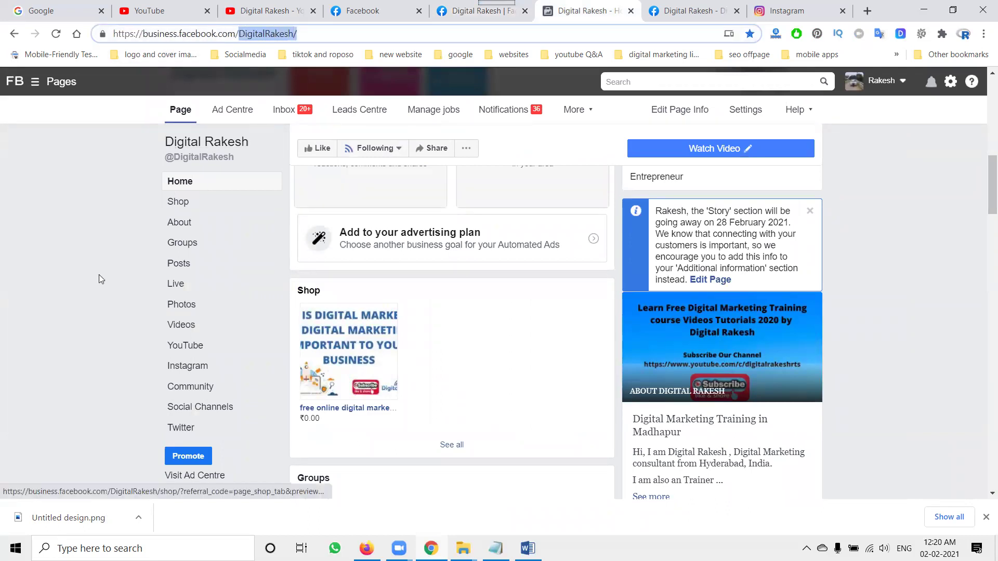
- Start a new post on the Digital Rakesh Page, shared to News Feed
{"action": "scroll", "coordinate": [48, 303], "scroll_direction": "up", "scroll_amount": 3}
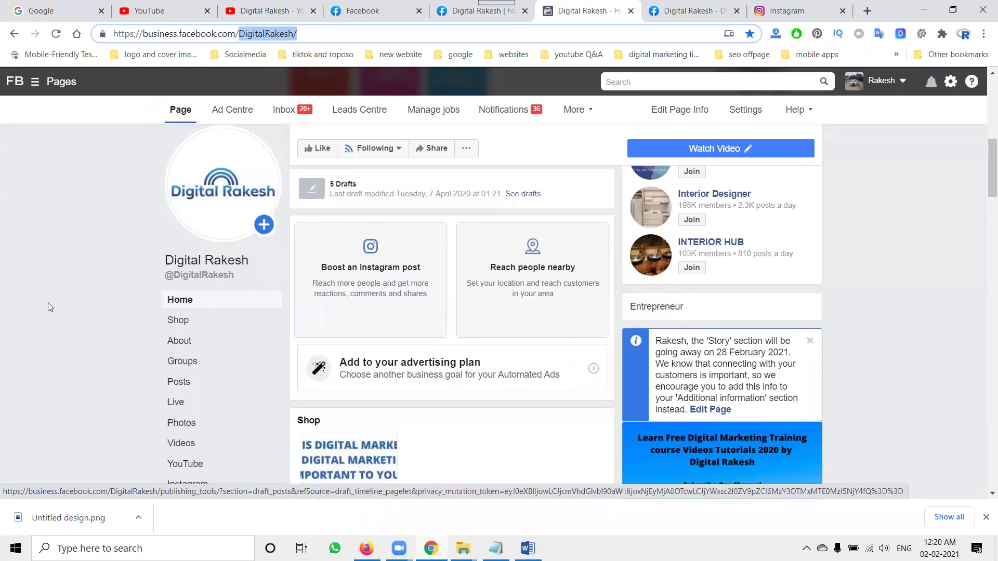
{"action": "scroll", "coordinate": [47, 303], "scroll_direction": "up", "scroll_amount": 3}
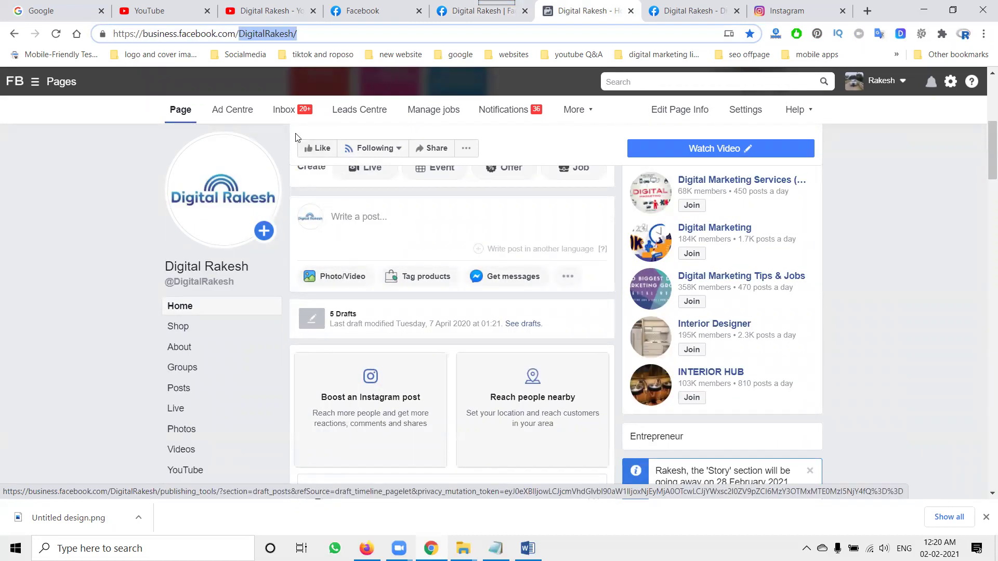
{"action": "left_click", "coordinate": [356, 219]}
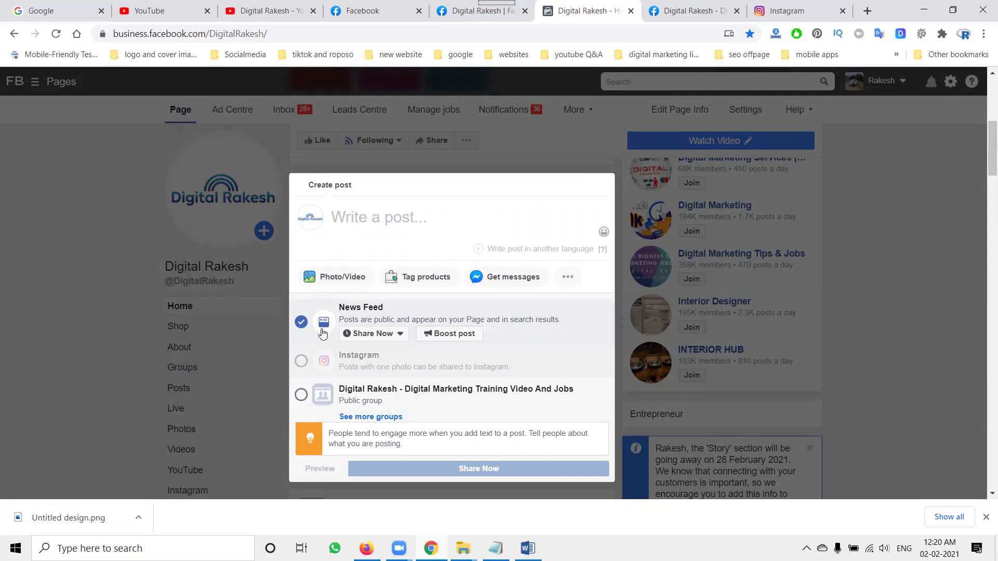
- Attach an image from the computer and paste the prepared hashtag caption from Word
{"action": "left_click", "coordinate": [338, 283]}
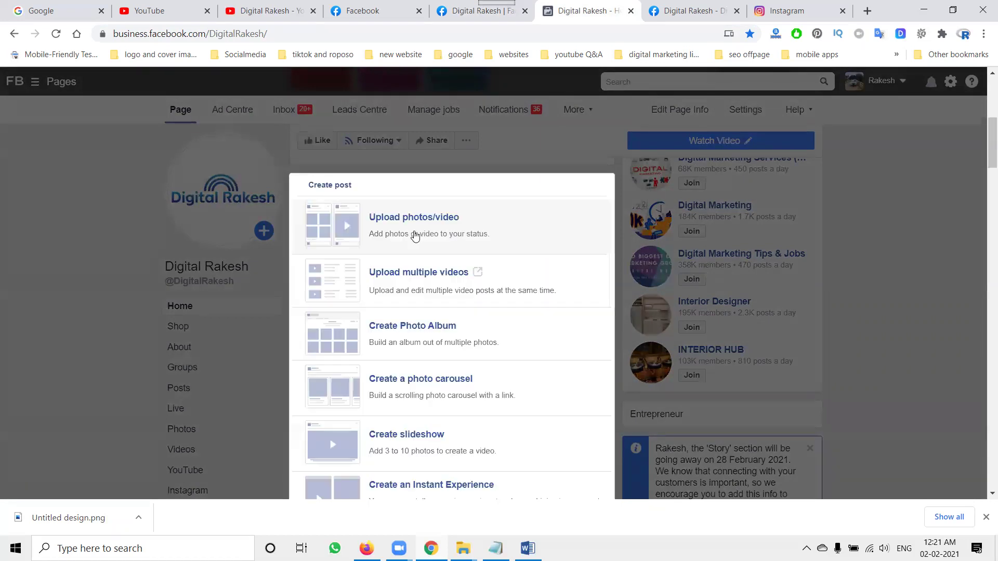
{"action": "left_click", "coordinate": [415, 234]}
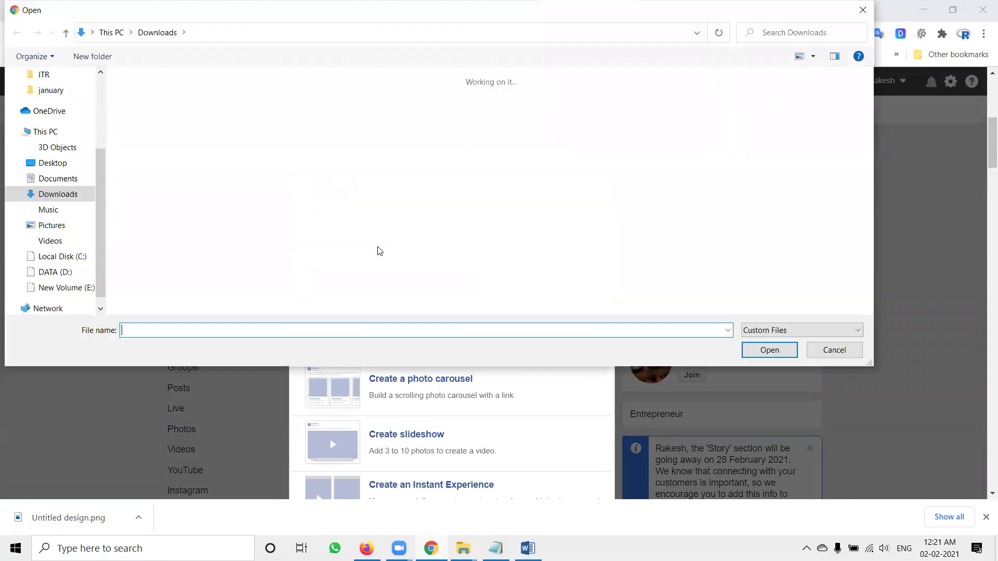
{"action": "double_click", "coordinate": [225, 166]}
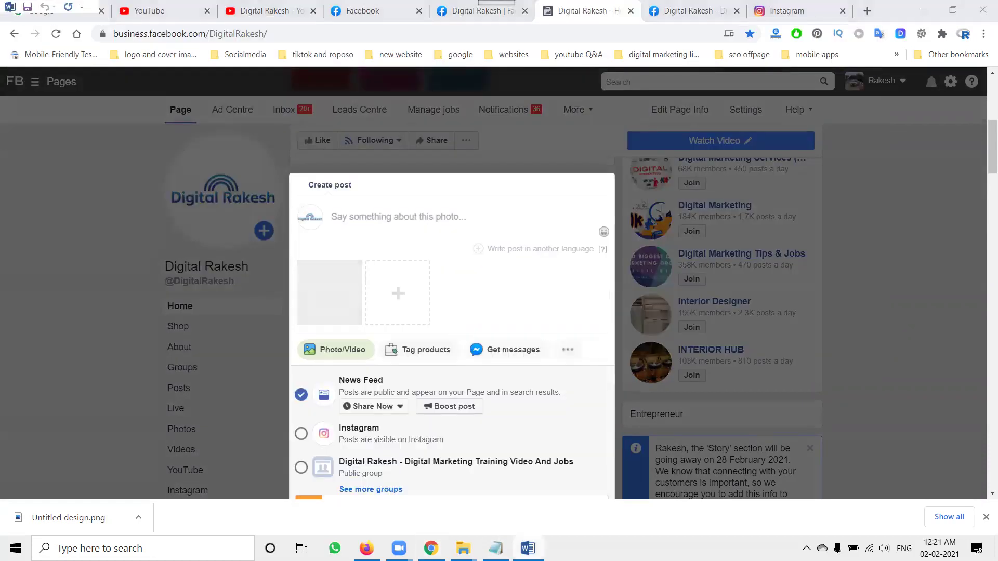
{"action": "key", "text": "alt+Tab"}
{"action": "key", "text": "alt+Tab"}
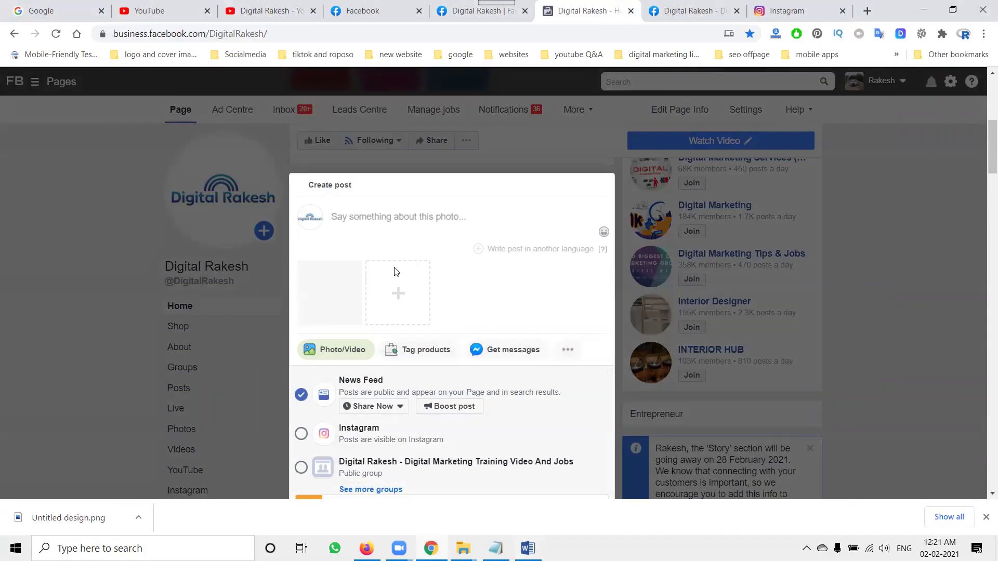
{"action": "key", "text": "ctrl+v"}
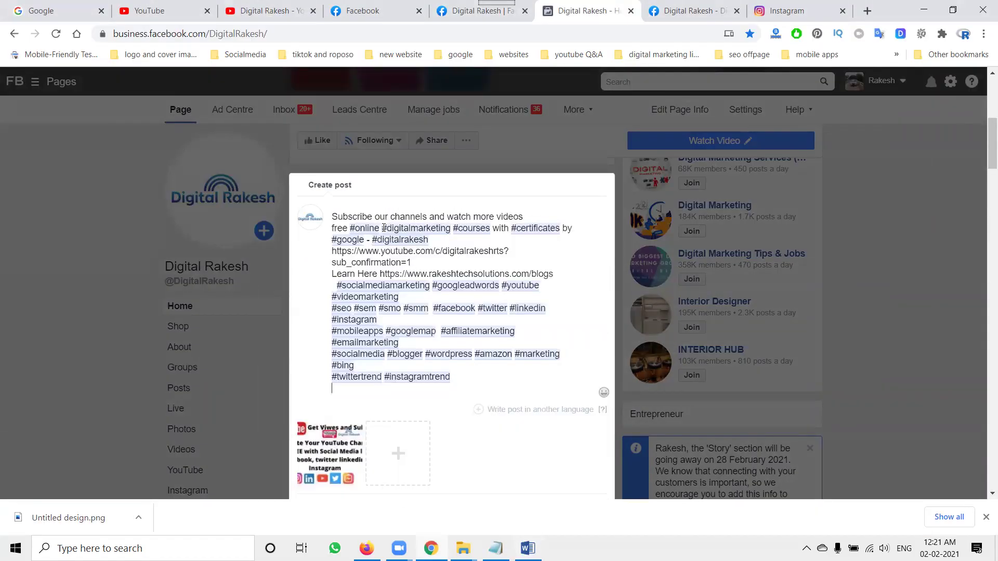
- Also share the post to Instagram and the Digital Rakesh training group
{"action": "scroll", "coordinate": [364, 312], "scroll_direction": "down", "scroll_amount": 2}
{"action": "left_click", "coordinate": [302, 335]}
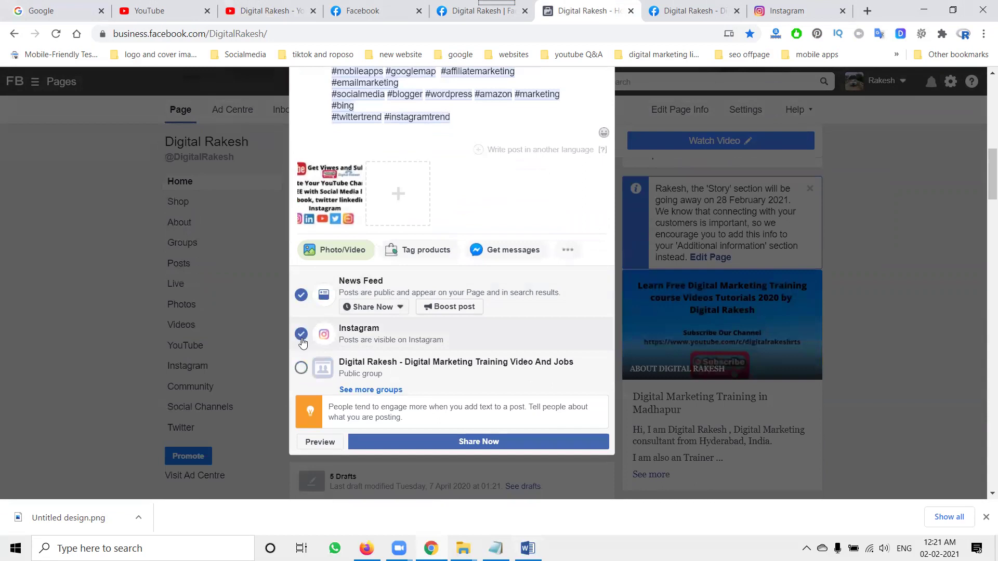
{"action": "left_click", "coordinate": [301, 368]}
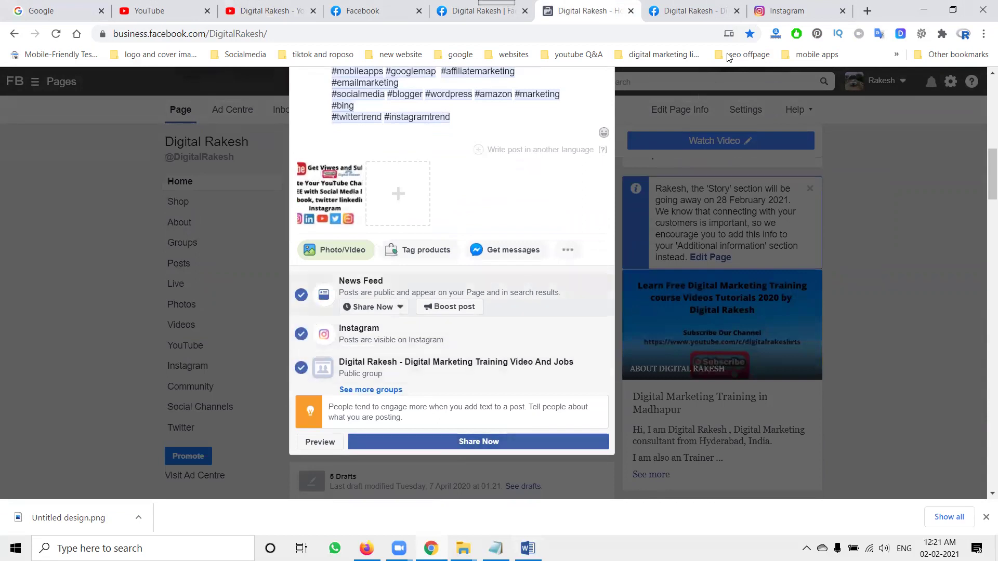
- Look over the Instagram profile page, then return to the unfinished post
{"action": "left_click", "coordinate": [788, 10]}
{"action": "left_click", "coordinate": [678, 156]}
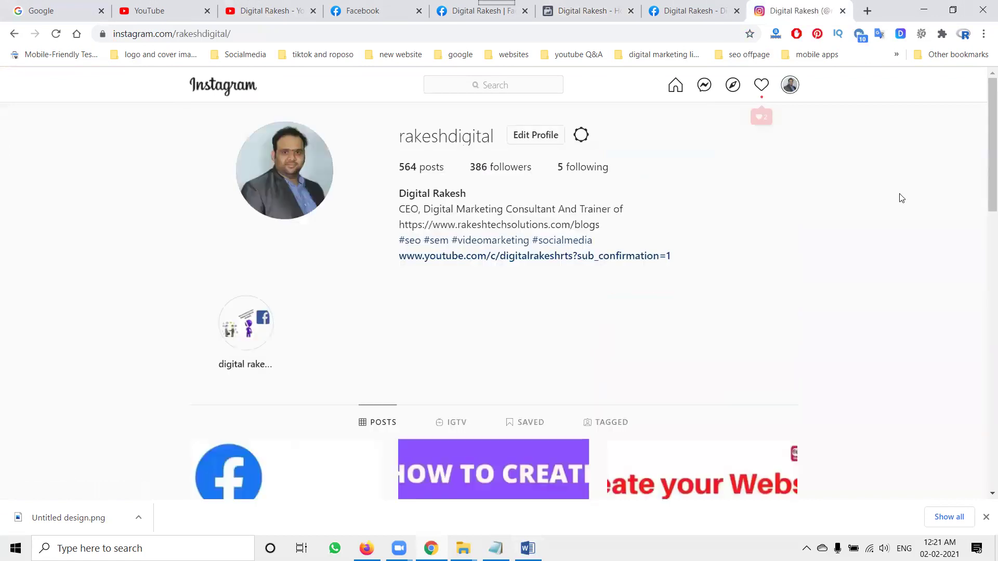
{"action": "scroll", "coordinate": [900, 196], "scroll_direction": "down", "scroll_amount": 5}
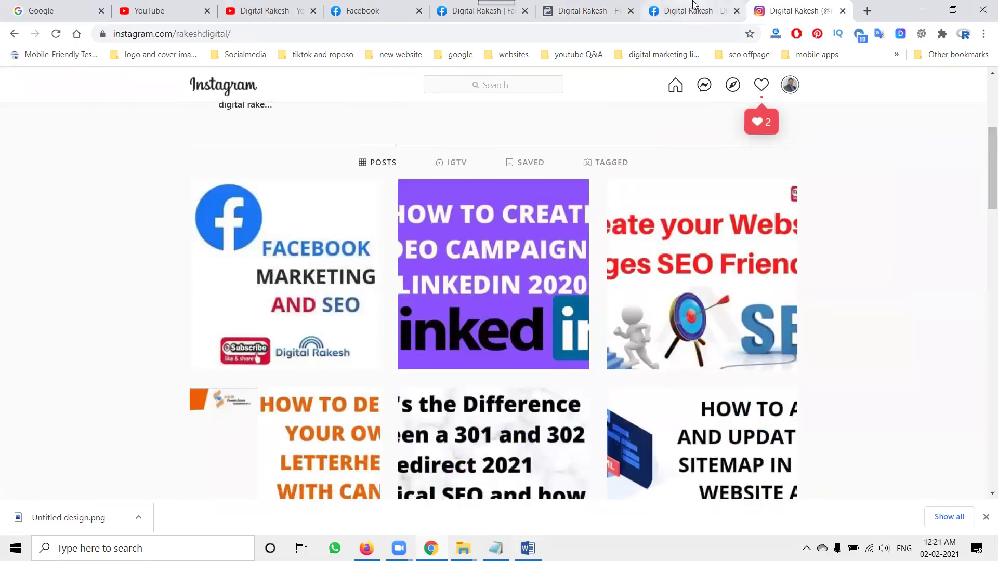
{"action": "left_click", "coordinate": [609, 8]}
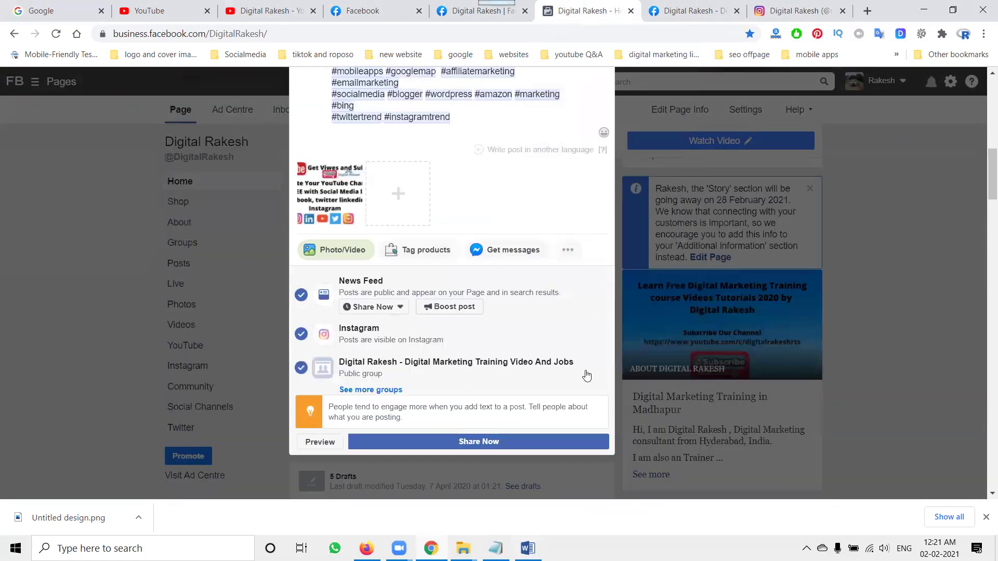
- Share the photo post, then reload the training group to see it at the top of the feed
{"action": "left_click", "coordinate": [552, 442]}
{"action": "left_click", "coordinate": [705, 6]}
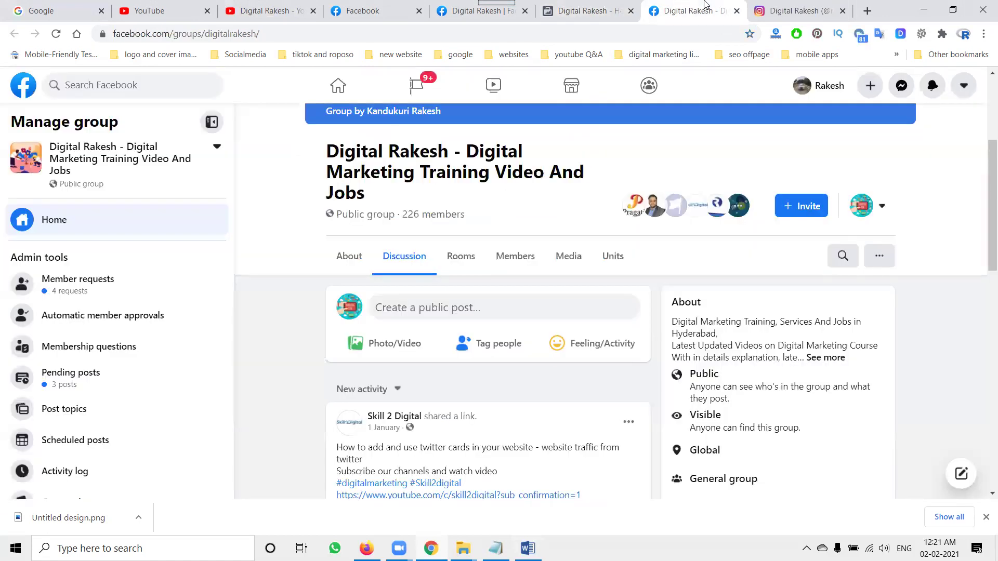
{"action": "scroll", "coordinate": [547, 240], "scroll_direction": "down", "scroll_amount": 2}
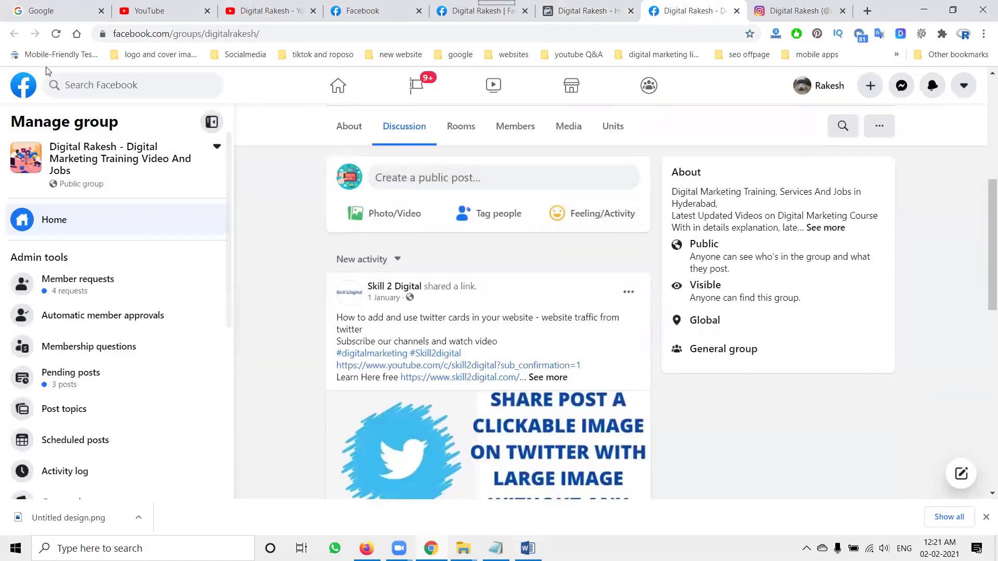
{"action": "left_click", "coordinate": [57, 34]}
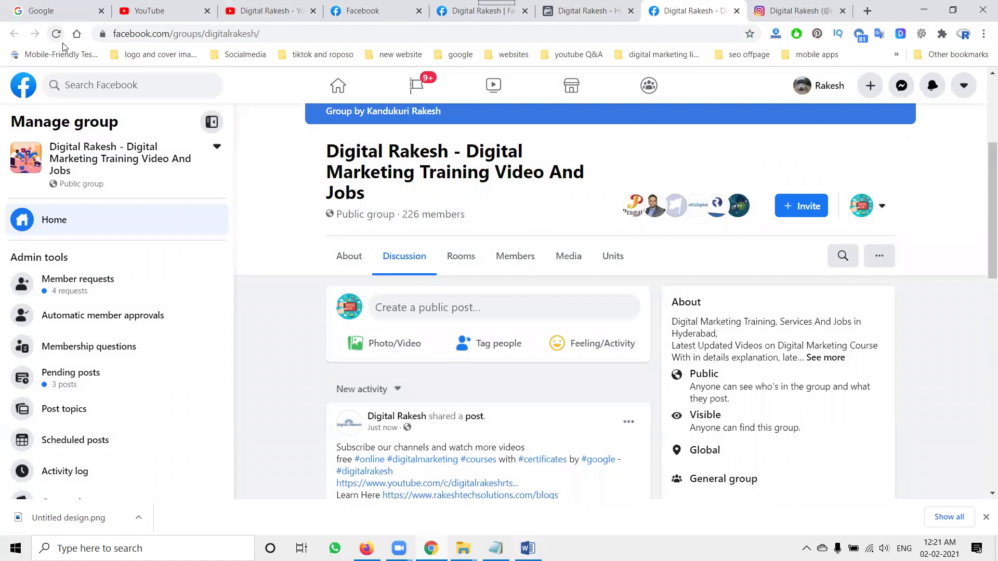
{"action": "scroll", "coordinate": [355, 153], "scroll_direction": "down", "scroll_amount": 4}
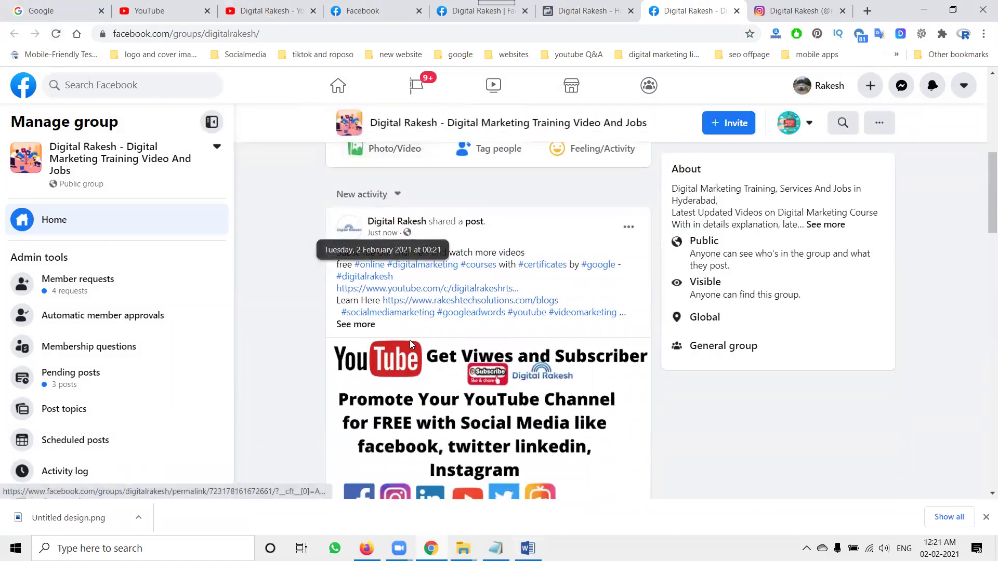
- Reload the Instagram profile and open the newest post to confirm its caption
{"action": "left_click", "coordinate": [777, 10]}
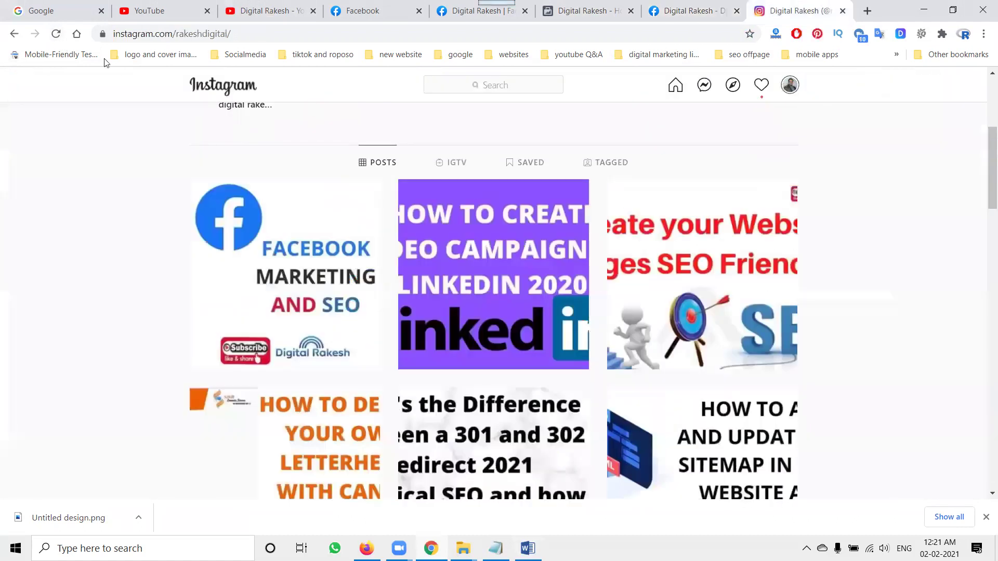
{"action": "left_click", "coordinate": [54, 35]}
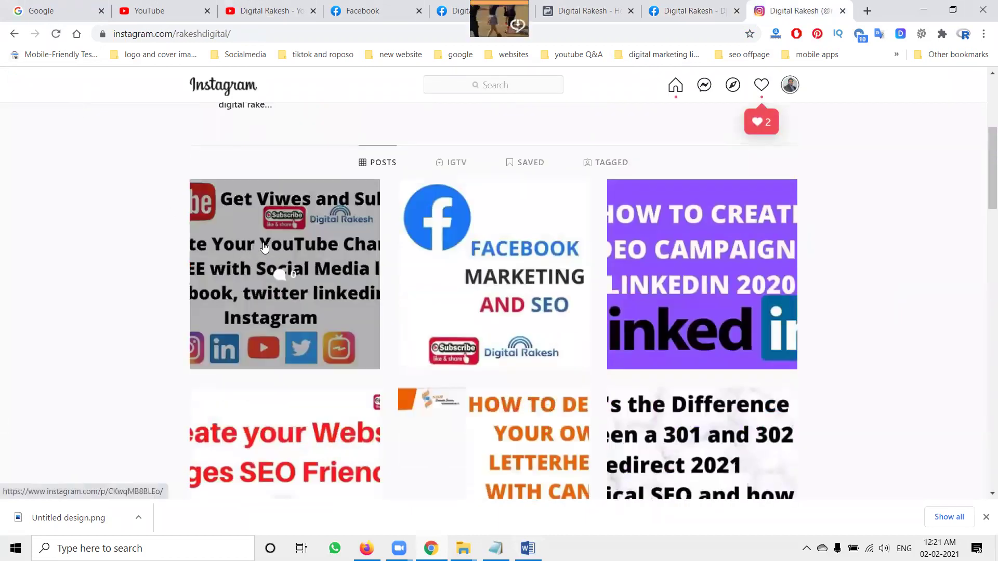
{"action": "left_click", "coordinate": [275, 280]}
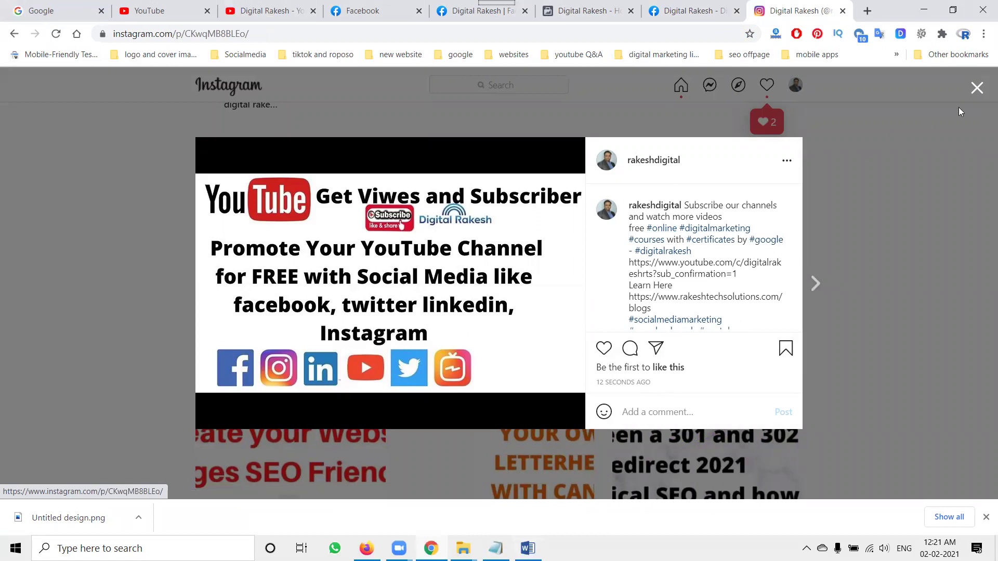
{"action": "left_click", "coordinate": [977, 89]}
- Check the Facebook Page again, then bring up the Digital Rakesh YouTube channel's videos
{"action": "left_click", "coordinate": [597, 8]}
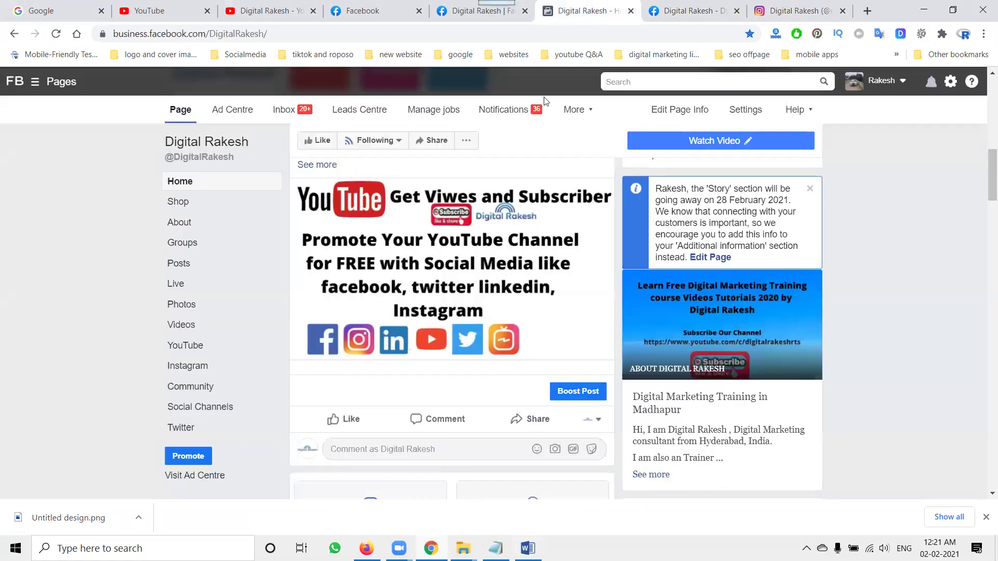
{"action": "scroll", "coordinate": [491, 222], "scroll_direction": "down", "scroll_amount": 3}
{"action": "scroll", "coordinate": [491, 222], "scroll_direction": "up", "scroll_amount": 3}
{"action": "scroll", "coordinate": [491, 223], "scroll_direction": "up", "scroll_amount": 5}
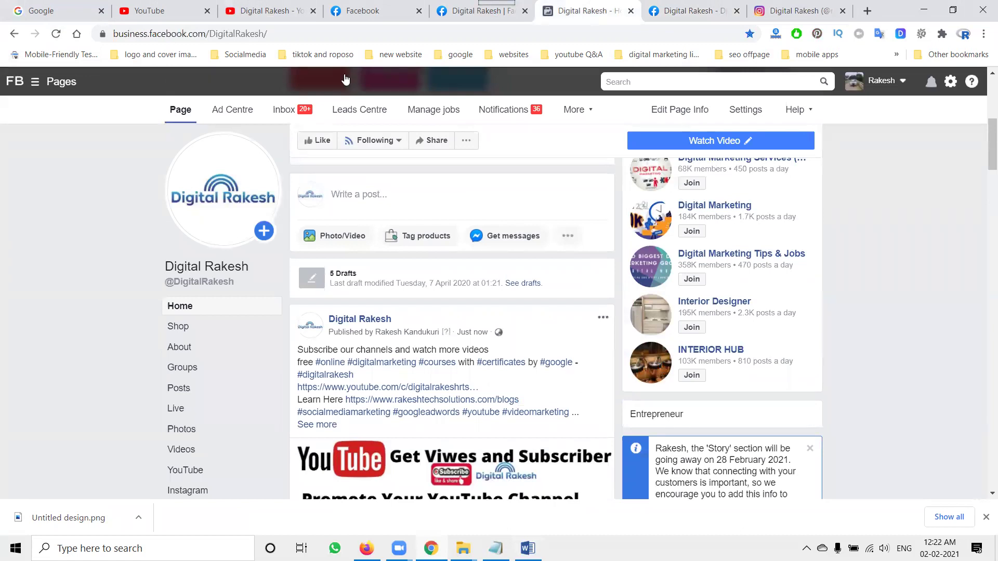
{"action": "left_click", "coordinate": [265, 11]}
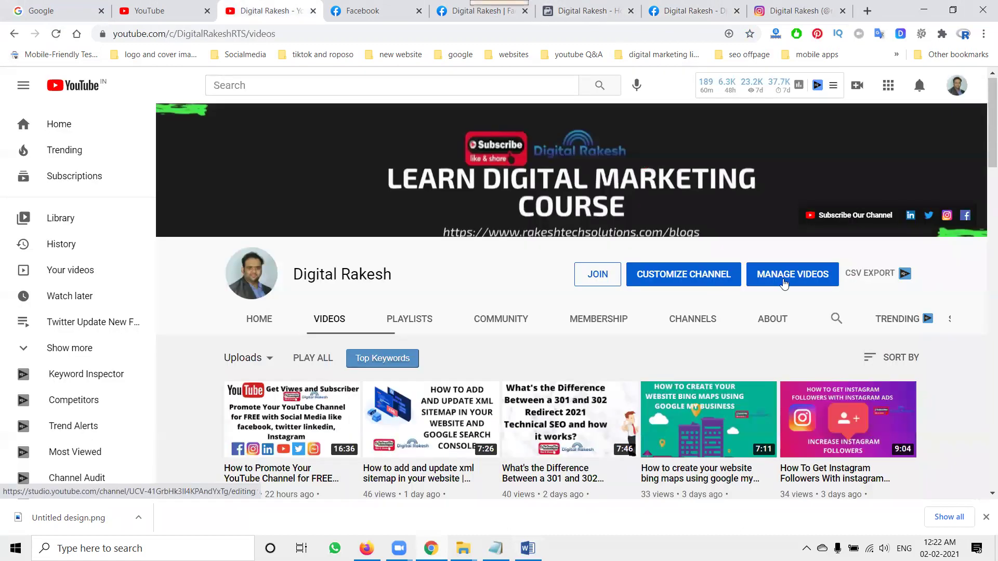
- Copy the newest video's shareable link in YouTube Studio and return to the Facebook Page
{"action": "left_click", "coordinate": [788, 275]}
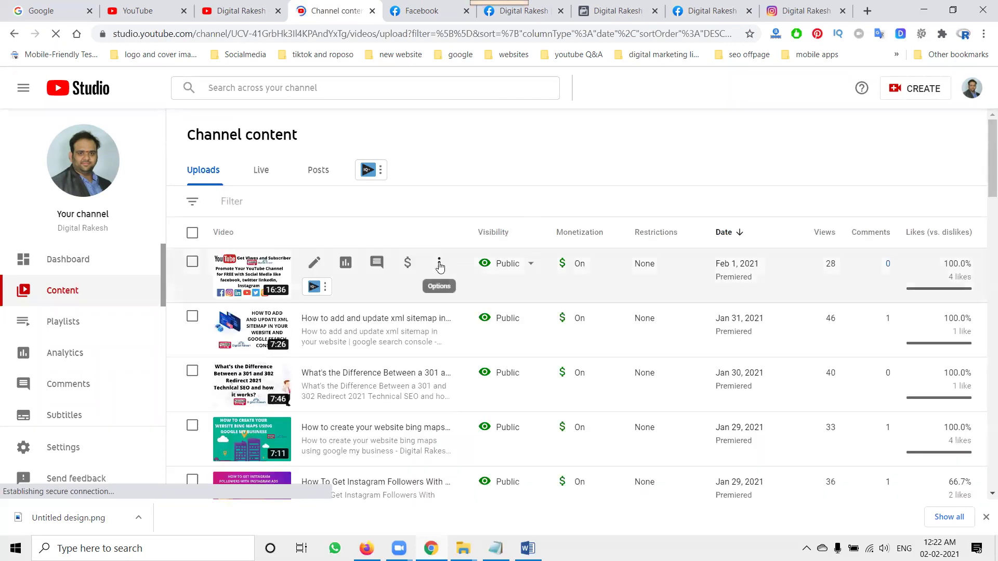
{"action": "left_click", "coordinate": [439, 264]}
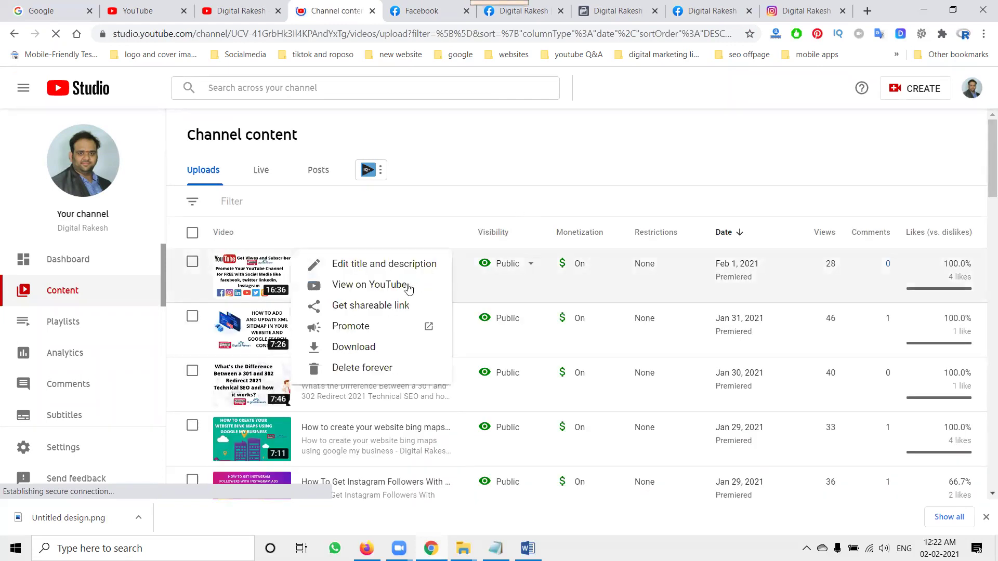
{"action": "left_click", "coordinate": [385, 305]}
{"action": "left_click", "coordinate": [619, 11]}
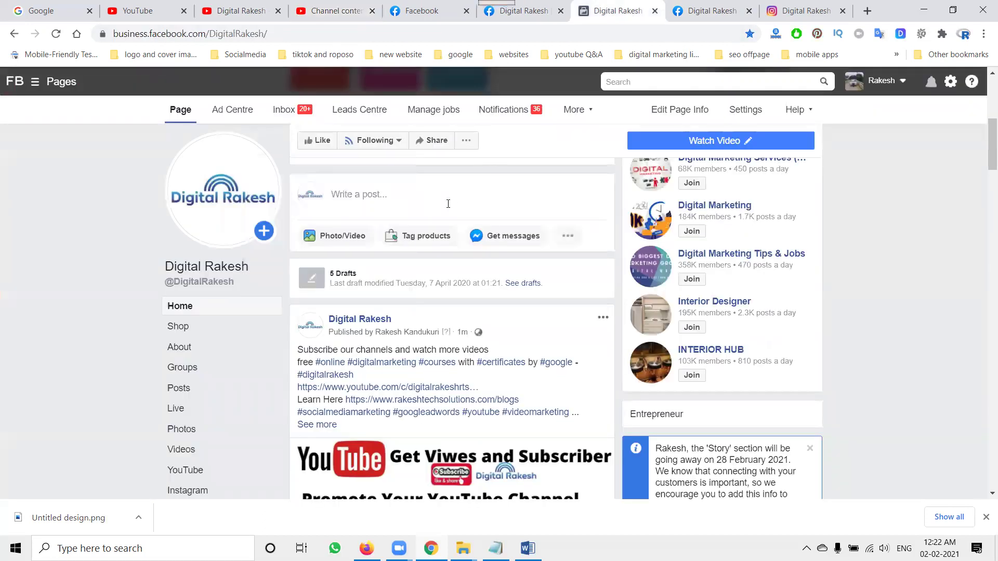
- Start a new Page post containing the pasted youtu.be video link
{"action": "left_click", "coordinate": [448, 204]}
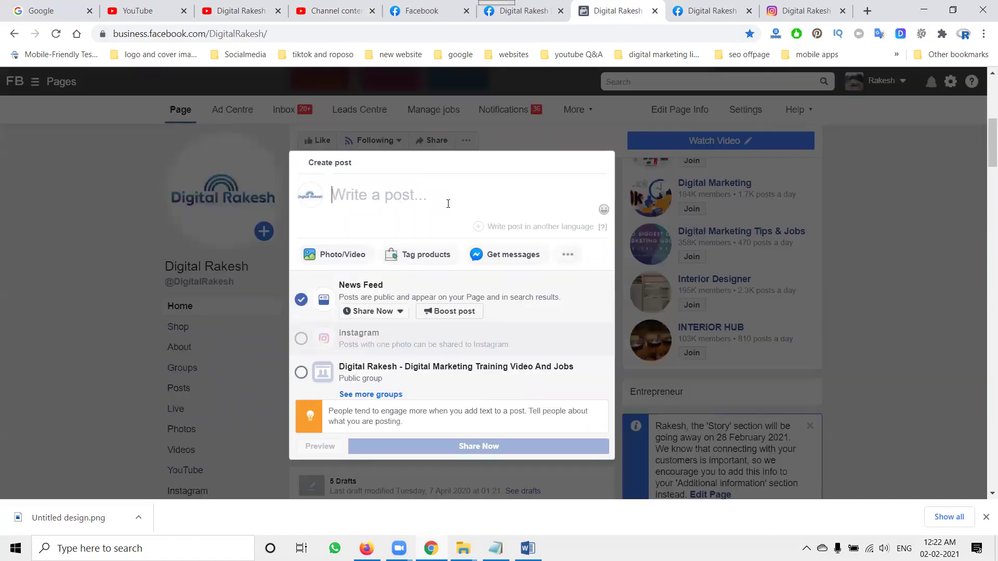
{"action": "key", "text": "ctrl+v"}
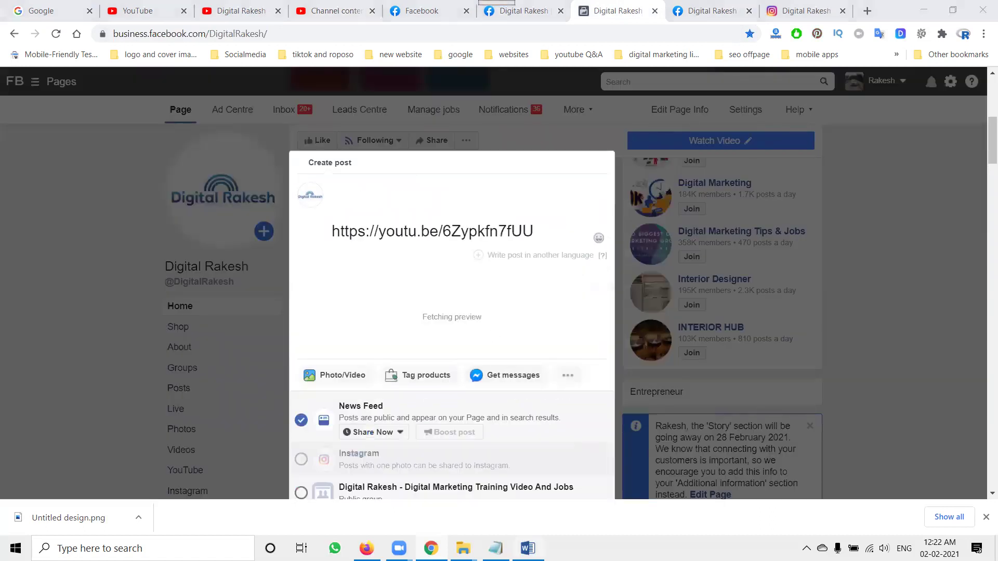
{"action": "key", "text": "alt+Tab"}
{"action": "left_click", "coordinate": [513, 475]}
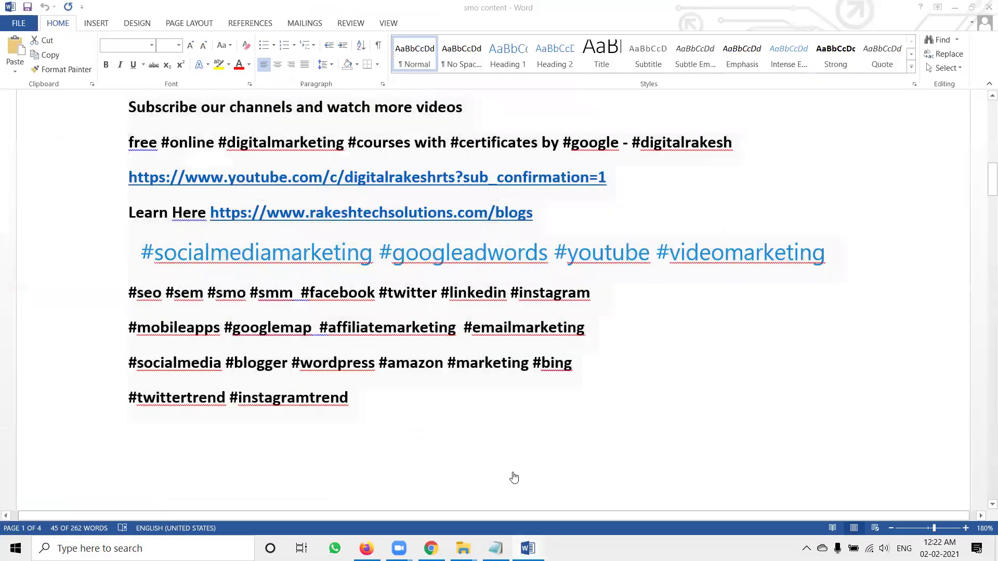
{"action": "key", "text": "alt+Tab"}
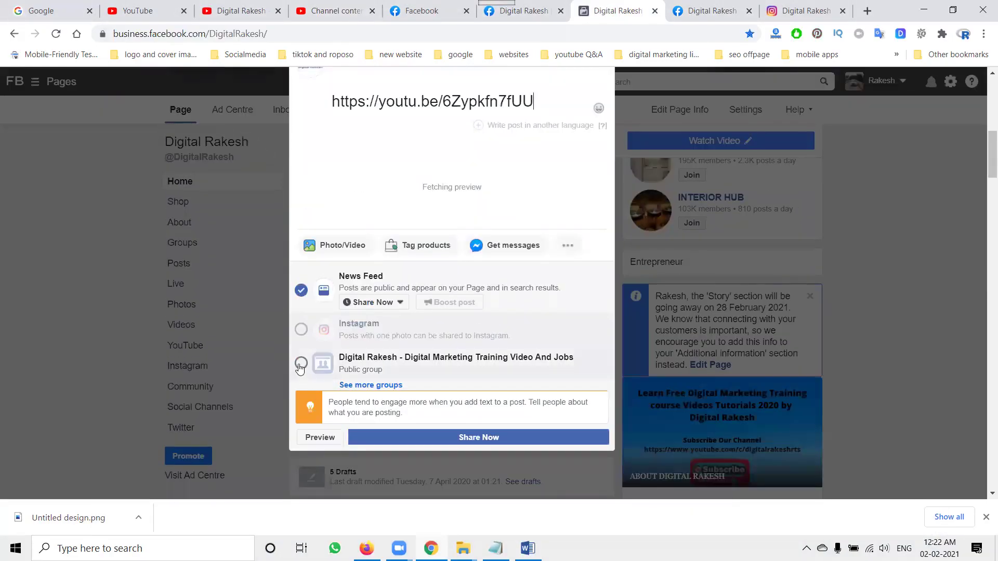
- Add the training group, paste the promotional hashtag caption above the link, and publish
{"action": "left_click", "coordinate": [300, 367]}
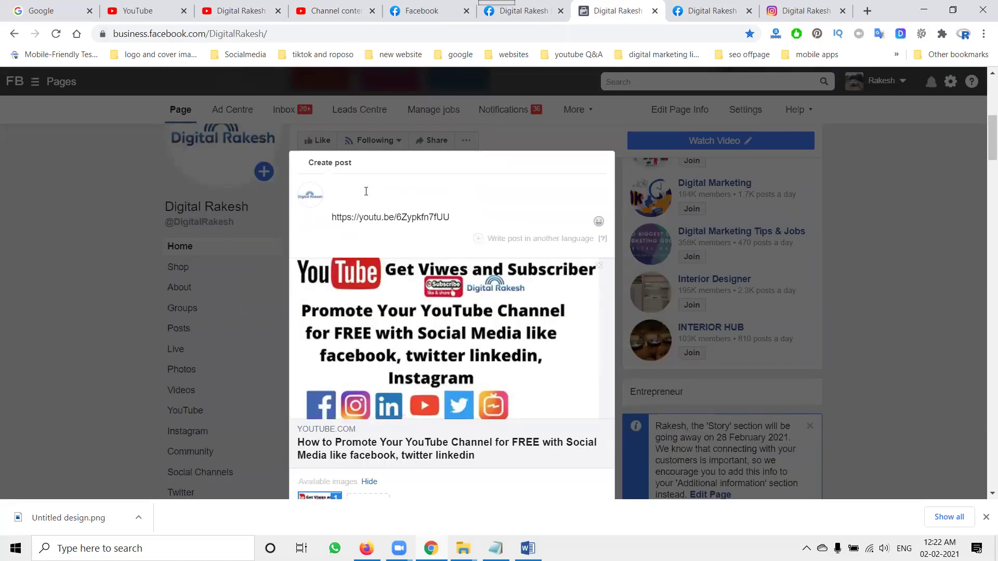
{"action": "key", "text": "ctrl+v"}
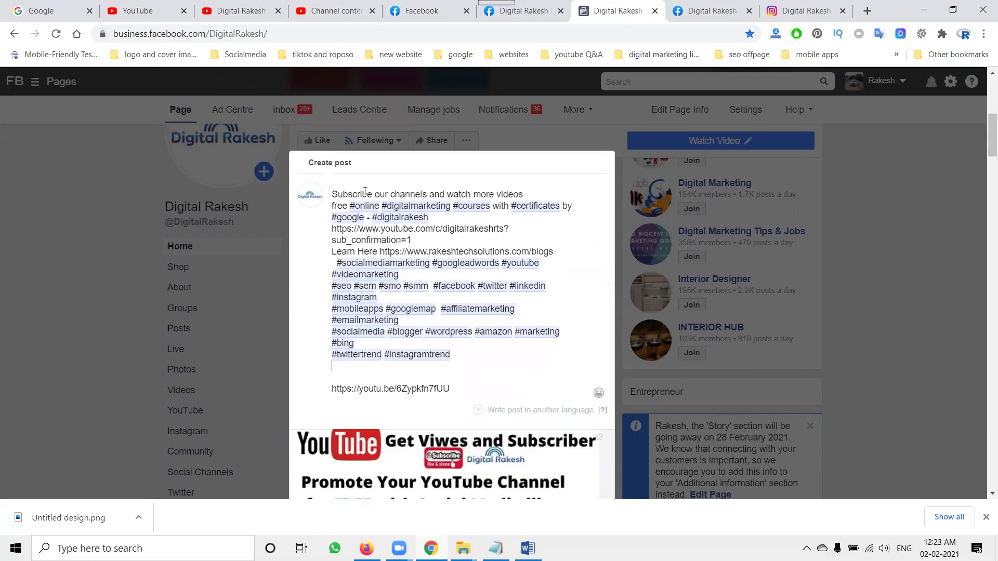
{"action": "scroll", "coordinate": [473, 421], "scroll_direction": "down", "scroll_amount": 1}
{"action": "scroll", "coordinate": [473, 421], "scroll_direction": "down", "scroll_amount": 5}
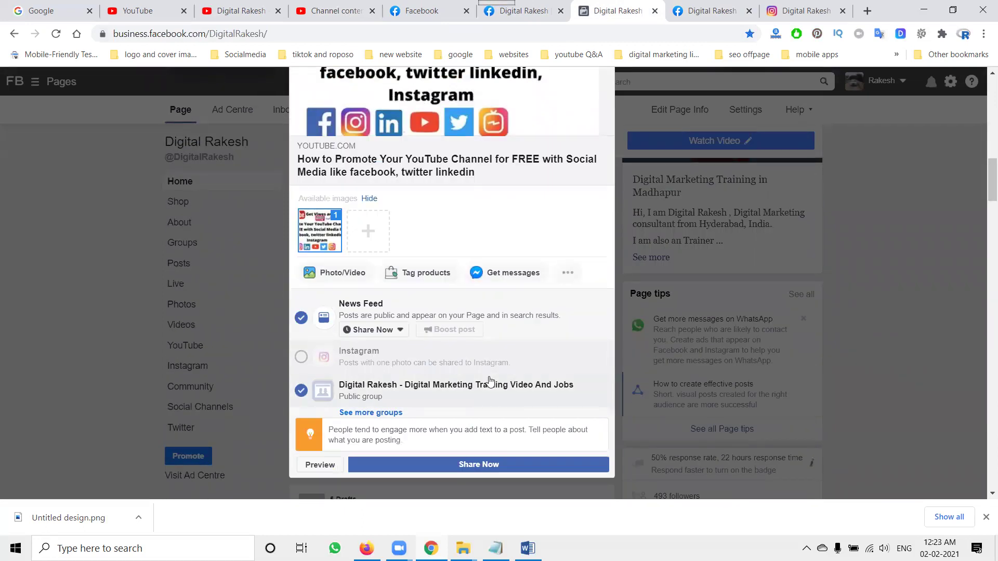
{"action": "left_click", "coordinate": [480, 464]}
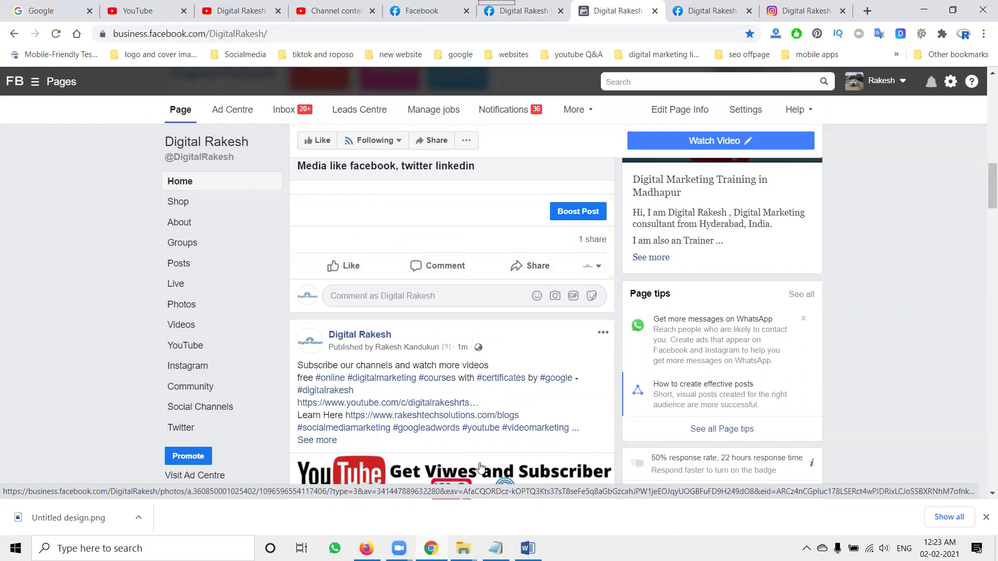
- Scroll the Page back up to the top after the YouTube link post publishes
{"action": "scroll", "coordinate": [480, 466], "scroll_direction": "up", "scroll_amount": 10}
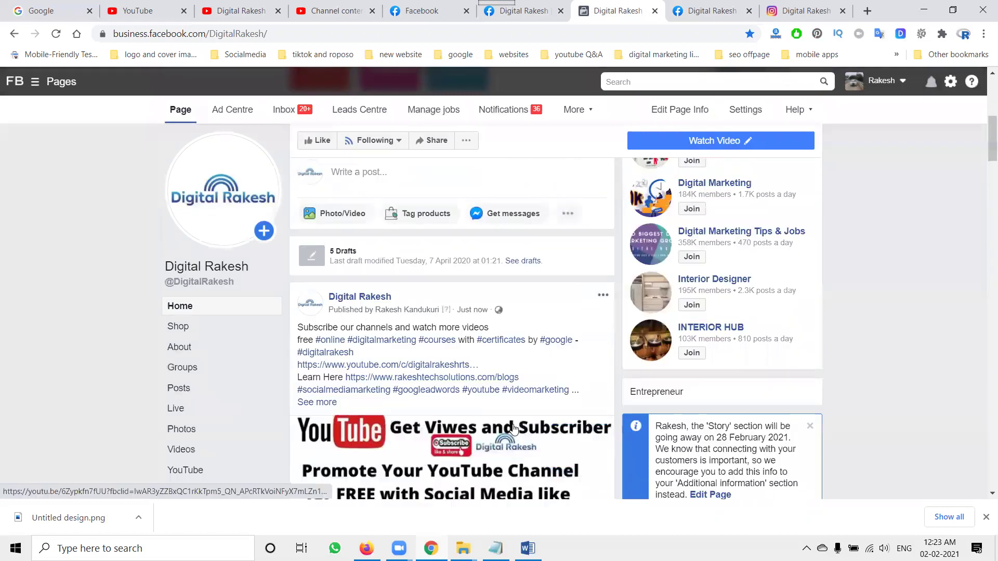
{"action": "scroll", "coordinate": [514, 429], "scroll_direction": "up", "scroll_amount": 2}
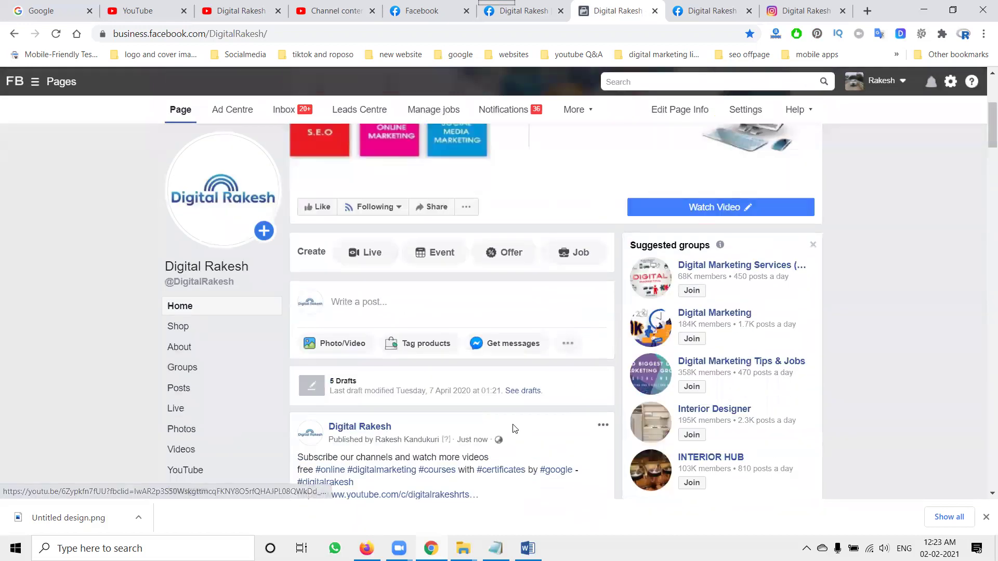
- Start a new Page post shared to News Feed and the Digital Rakesh - Digital Marketing Training Video And Jobs group
{"action": "left_click", "coordinate": [456, 309]}
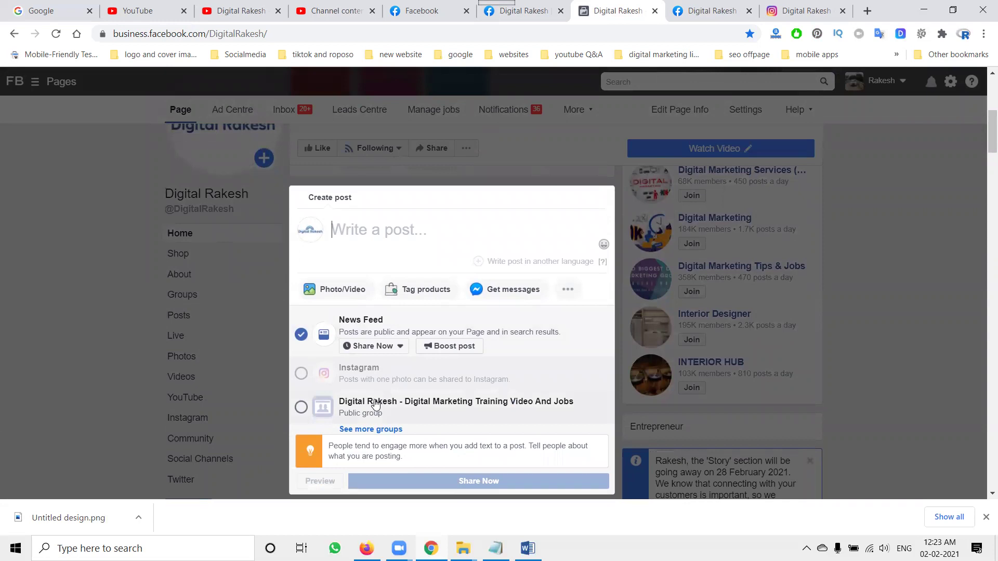
{"action": "left_click", "coordinate": [378, 429]}
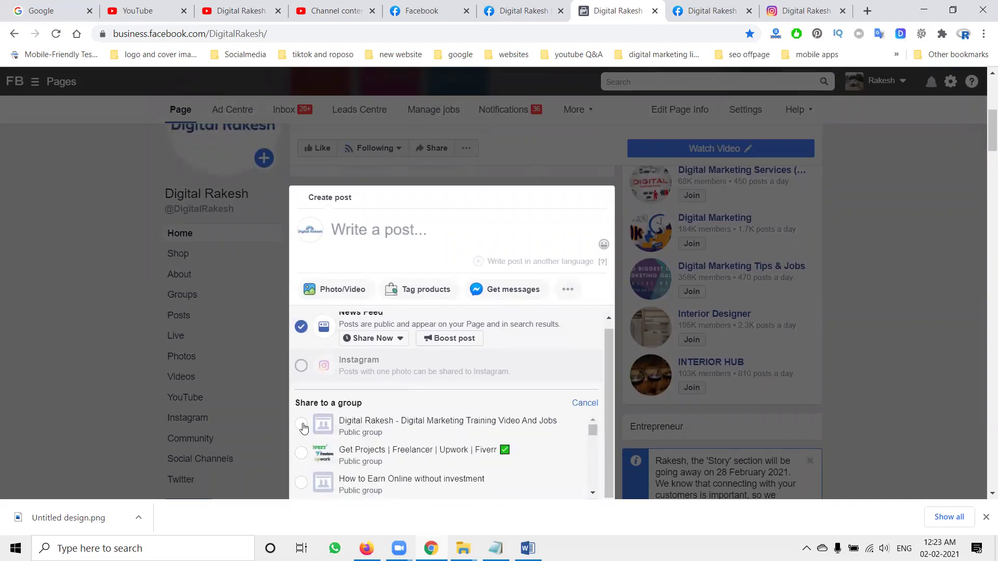
{"action": "left_click", "coordinate": [301, 424]}
{"action": "left_click", "coordinate": [304, 453]}
{"action": "left_click", "coordinate": [302, 425]}
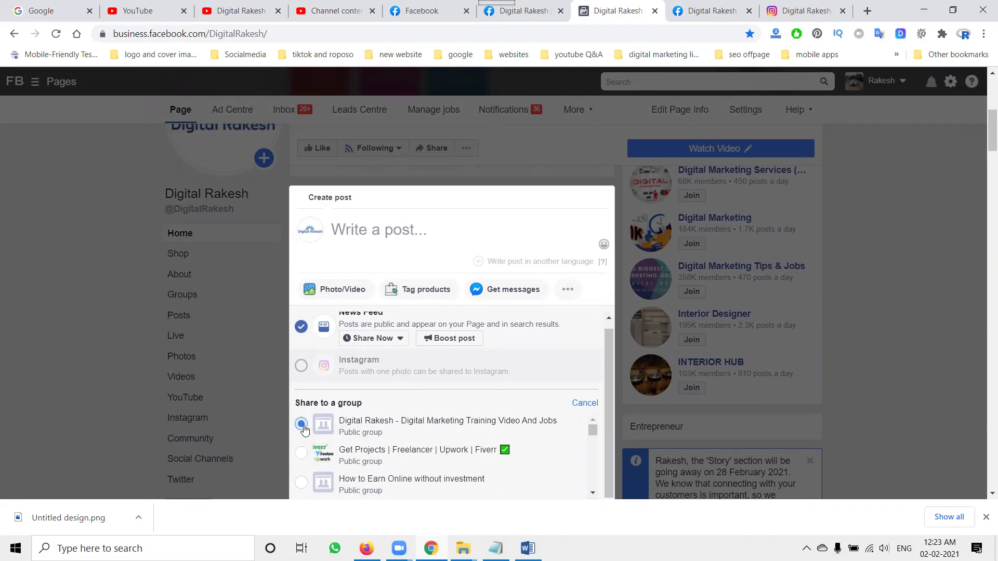